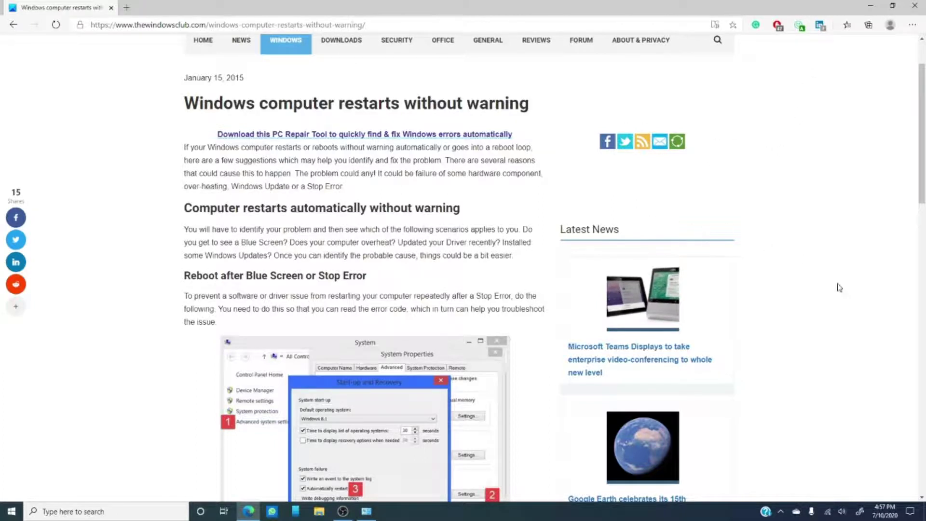
# - Turn off Automatically restart under System failure in Startup and Recovery, then close the system windows
pyautogui.click(366, 511)
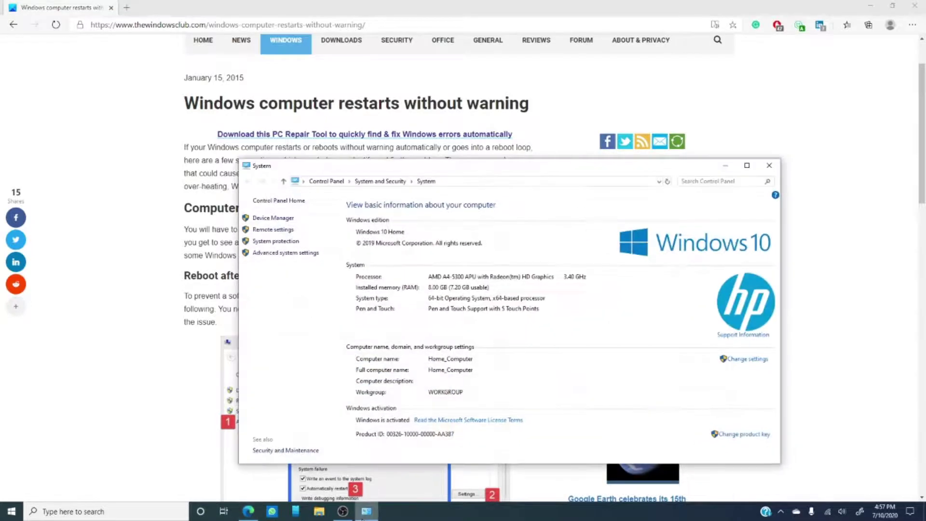
pyautogui.click(275, 254)
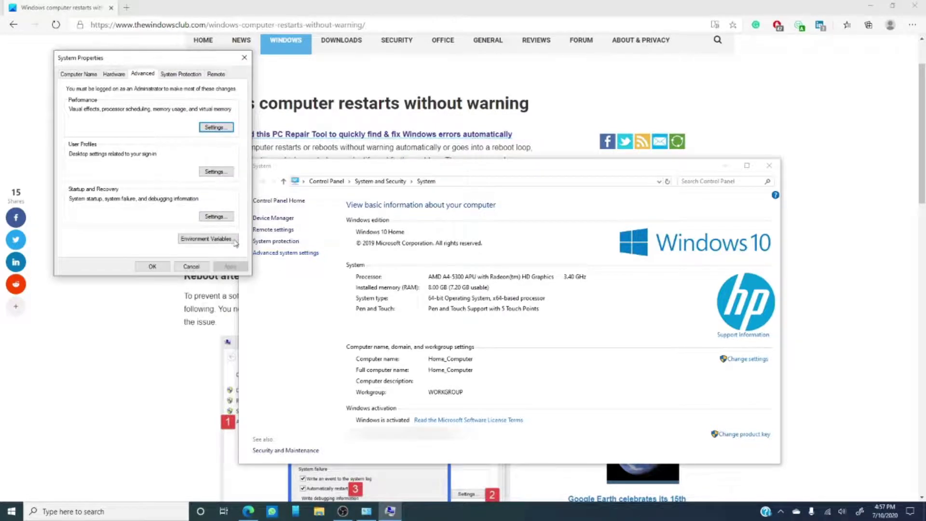
pyautogui.click(215, 218)
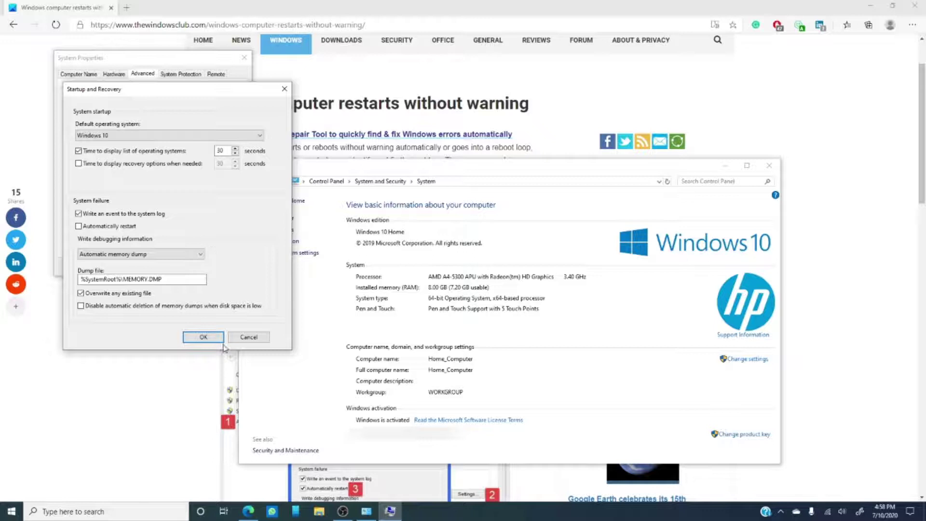
pyautogui.click(204, 338)
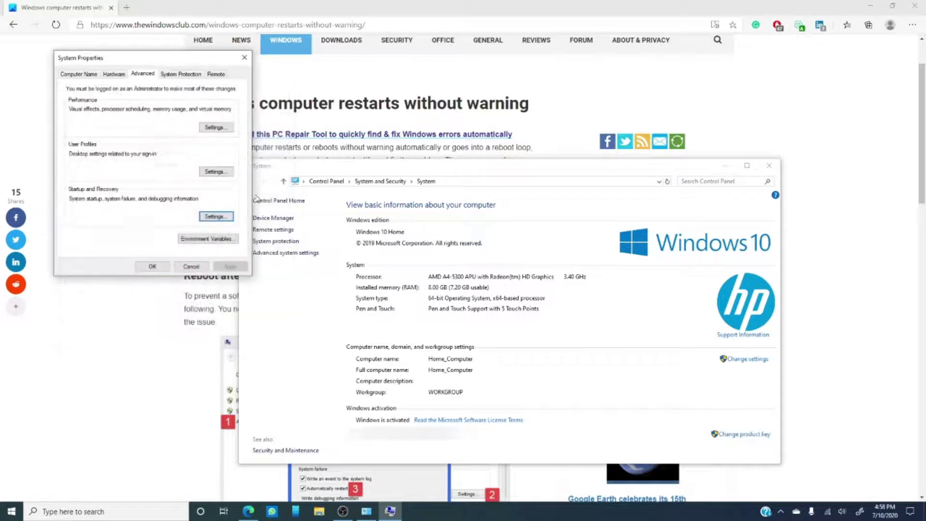
pyautogui.click(245, 58)
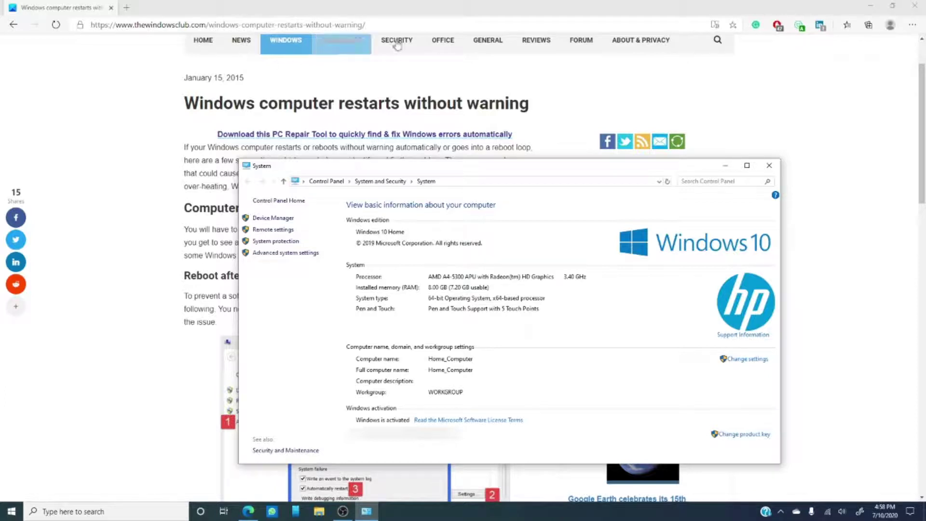
pyautogui.click(769, 166)
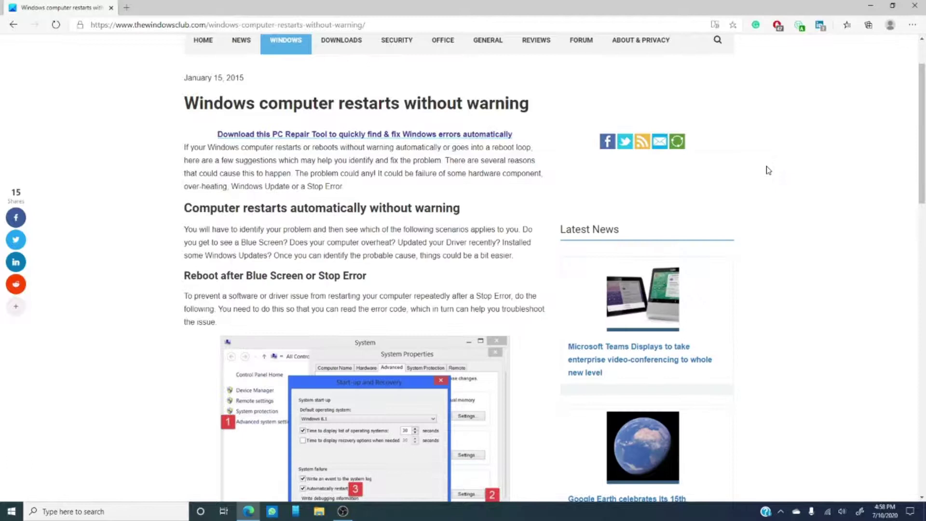